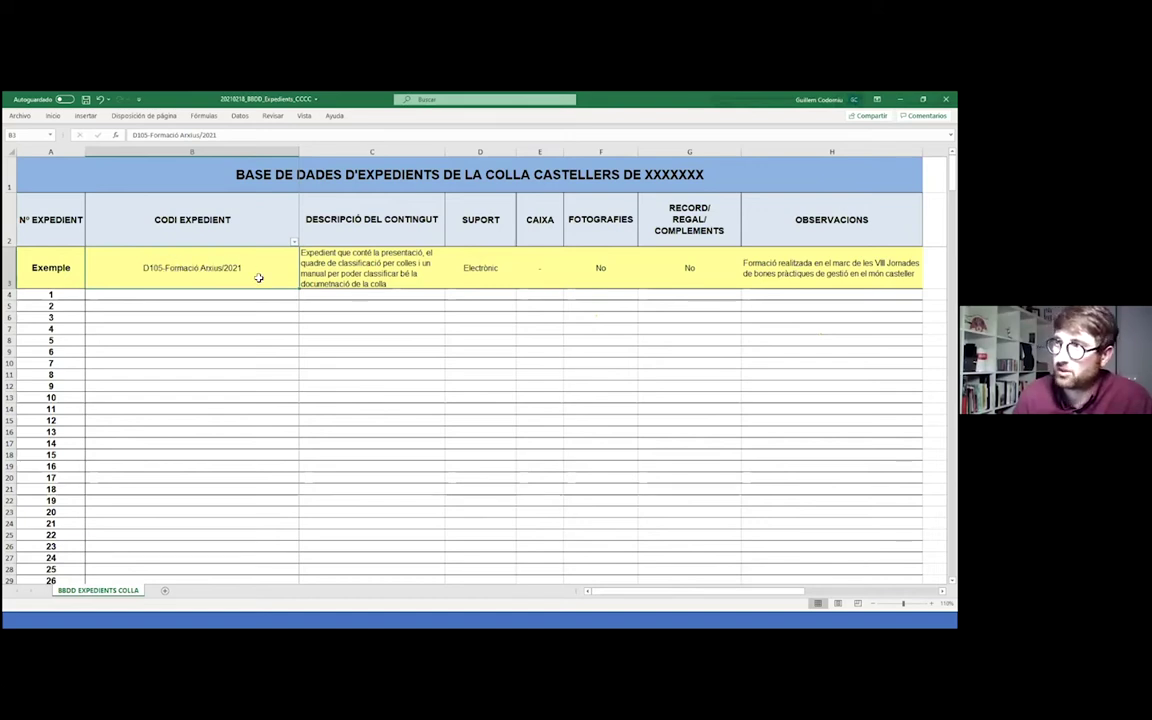
Examine the example record's description, SUPORT, CAIXA, FOTOGRAFIES, RECORD/REGAL/COMPLEMENTS and OBSERVACIONS fields, including the options offered by the drop-down lists
{"action": "left_click", "coordinate": [341, 273]}
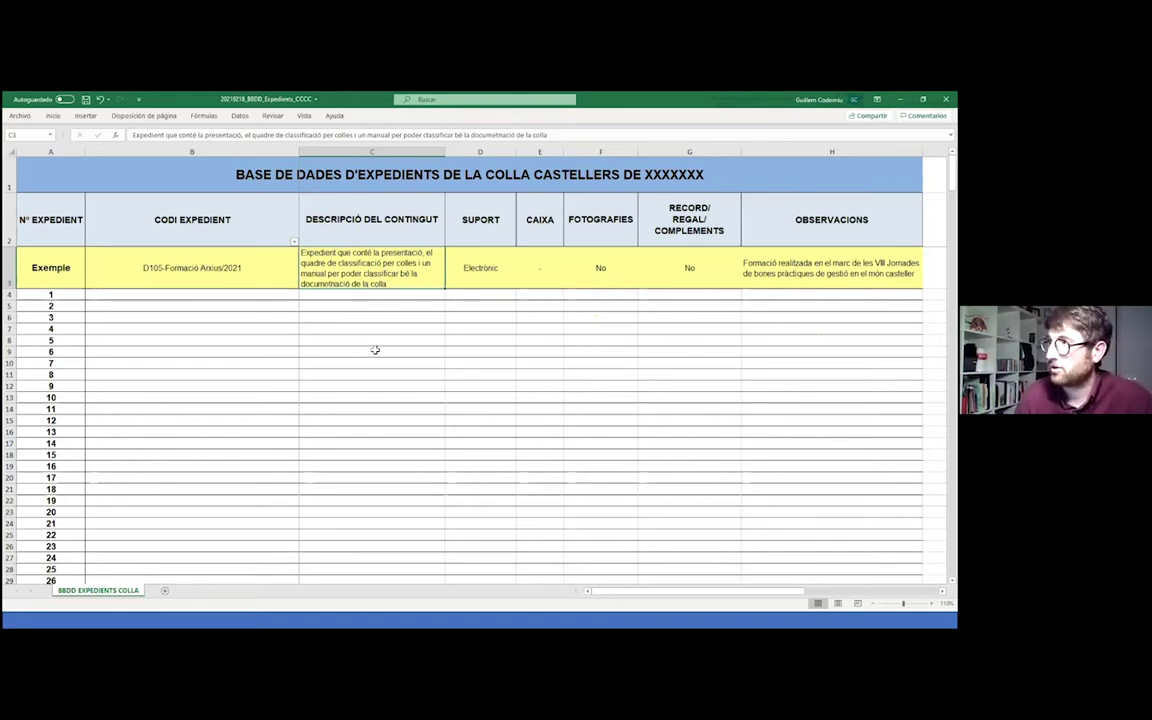
{"action": "left_click", "coordinate": [468, 262]}
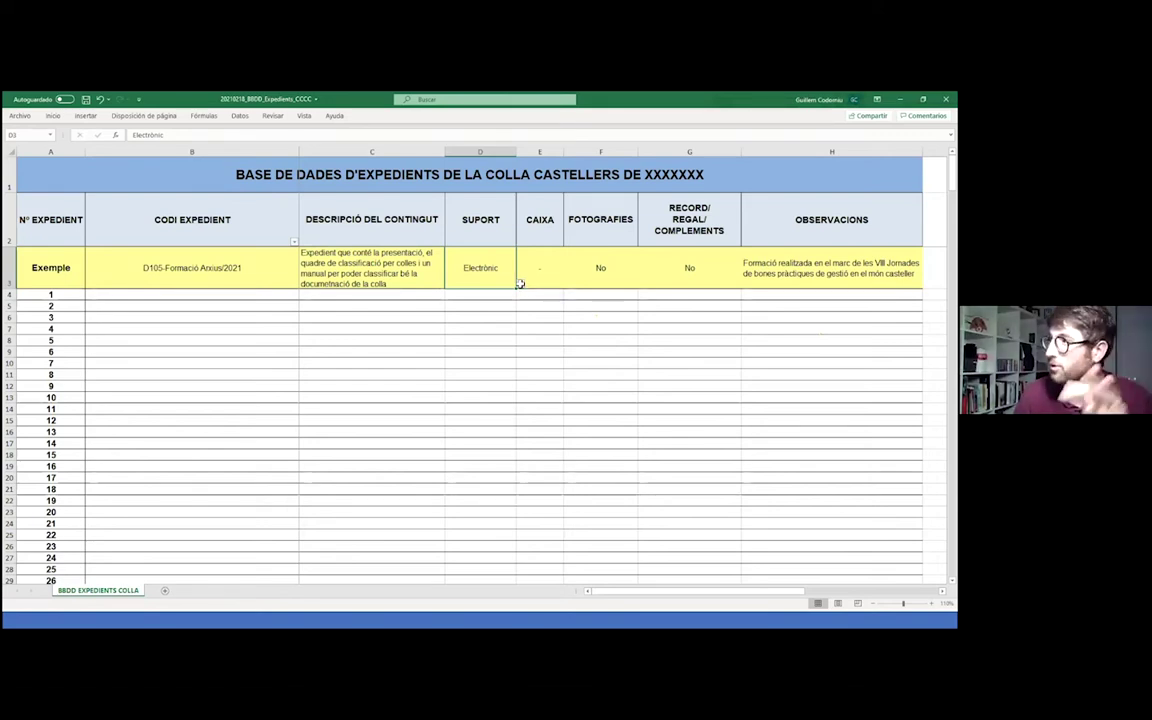
{"action": "left_click", "coordinate": [520, 285]}
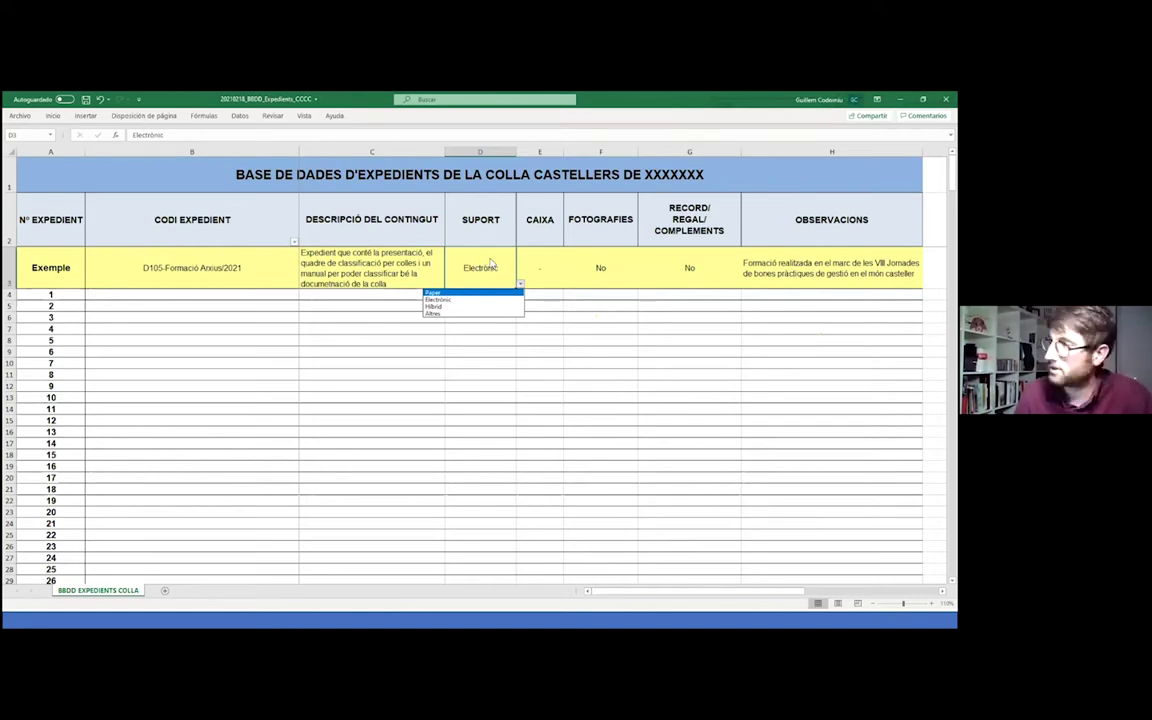
{"action": "left_click", "coordinate": [546, 262]}
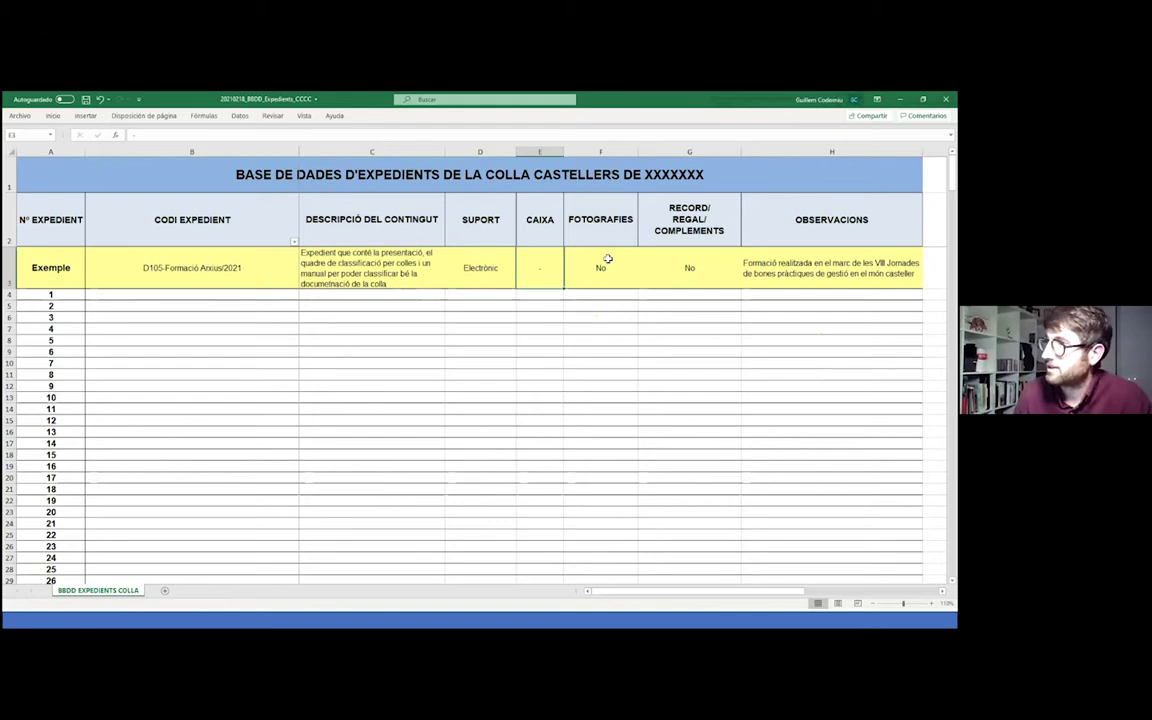
{"action": "left_click", "coordinate": [605, 262]}
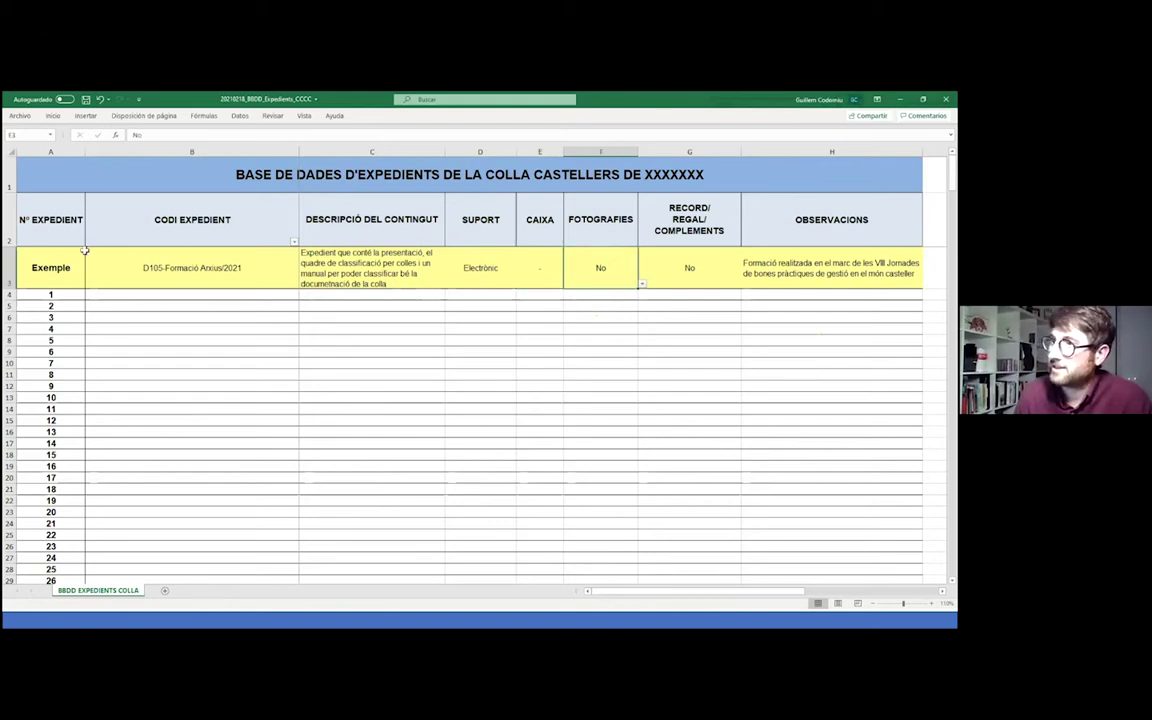
{"action": "left_click", "coordinate": [643, 285]}
{"action": "left_click", "coordinate": [645, 287]}
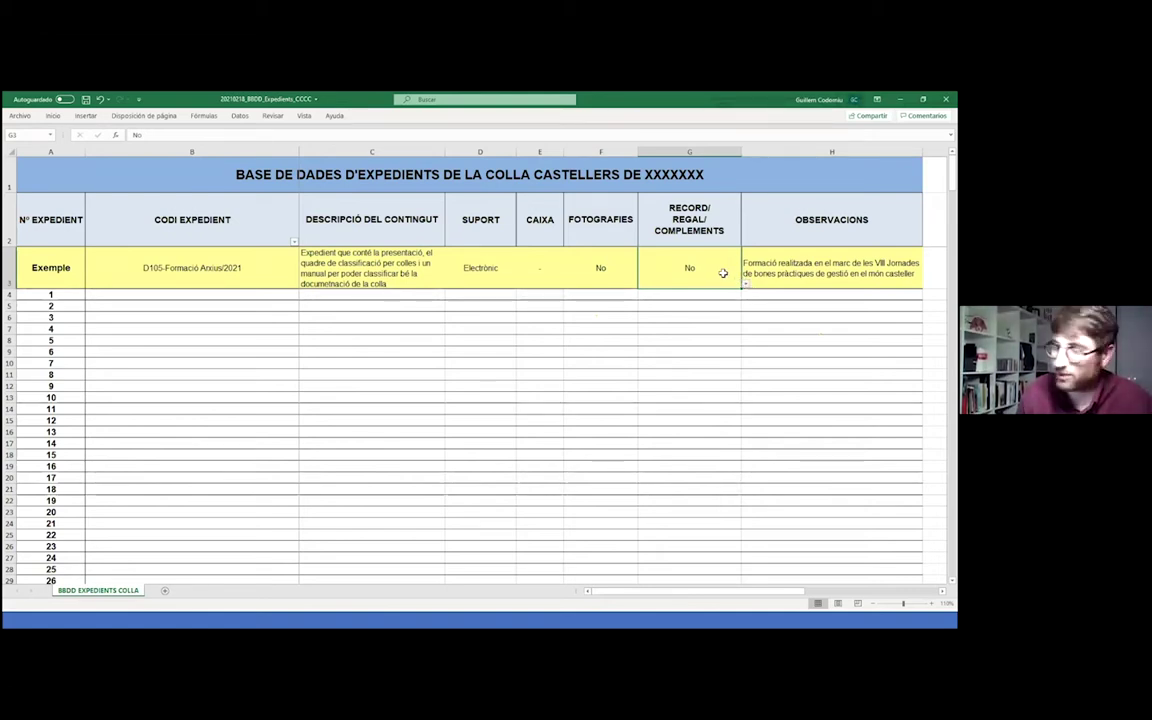
{"action": "left_click", "coordinate": [745, 285]}
{"action": "left_click", "coordinate": [728, 269]}
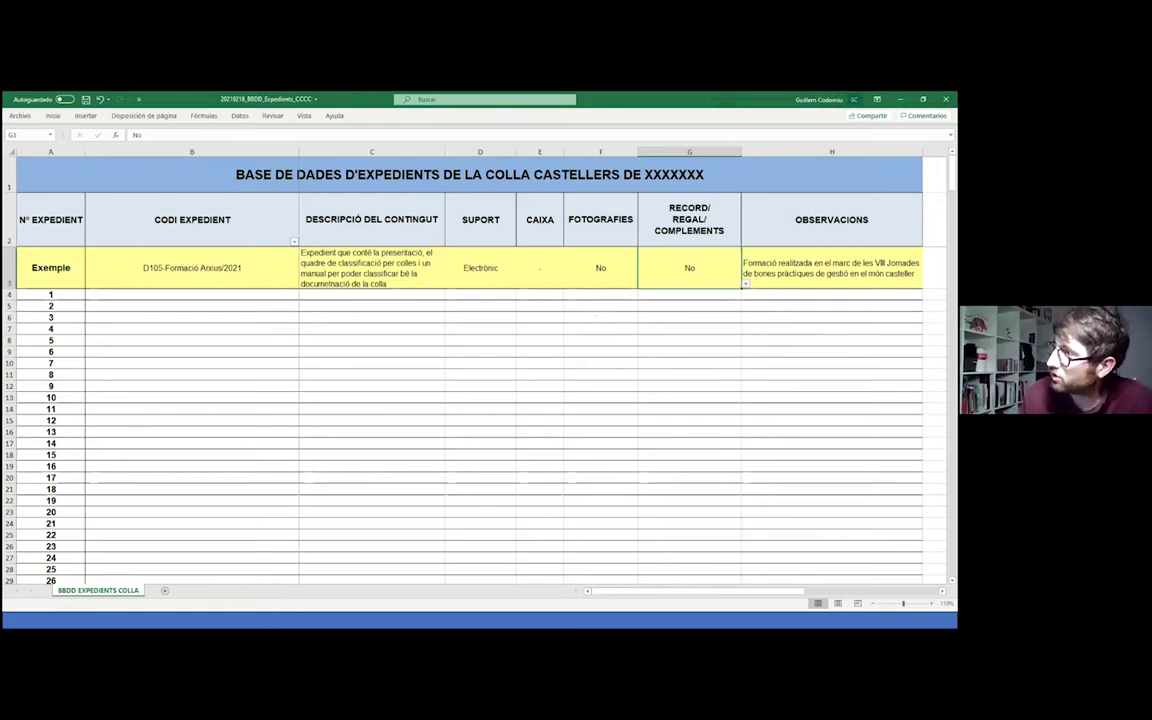
{"action": "left_click", "coordinate": [831, 267]}
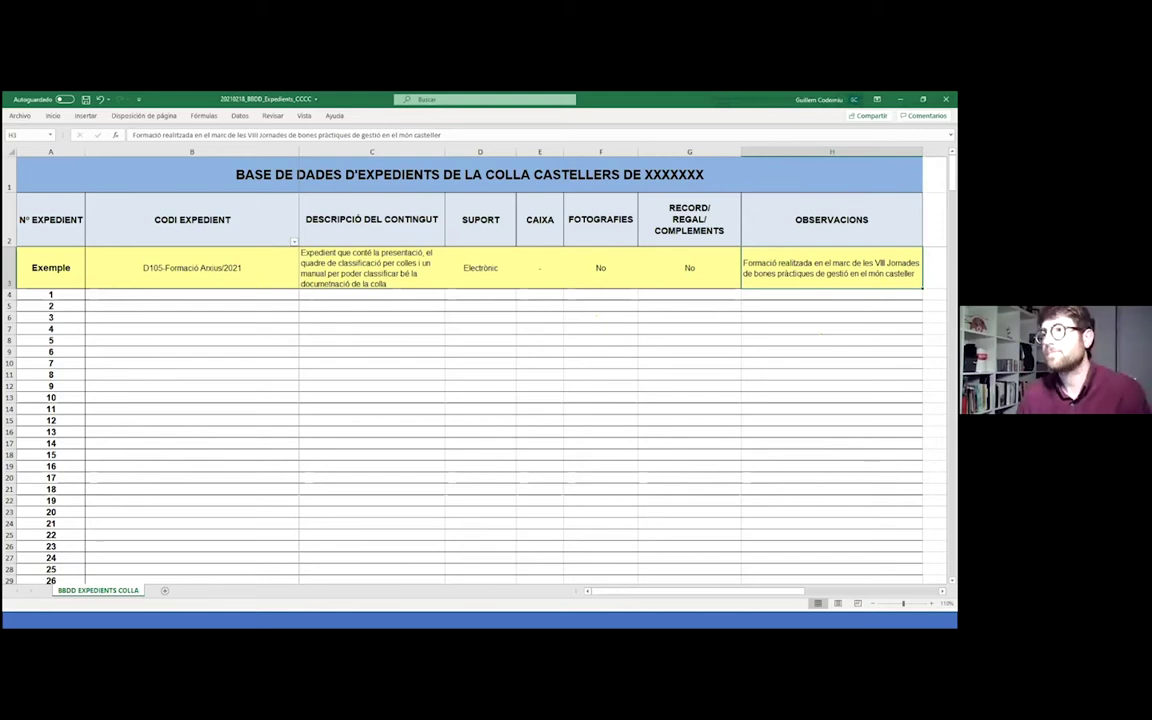
Enter the test codes 1, 2, 3 and 4 in the CODI EXPEDIENT column for records 1 to 4
{"action": "left_click", "coordinate": [229, 293]}
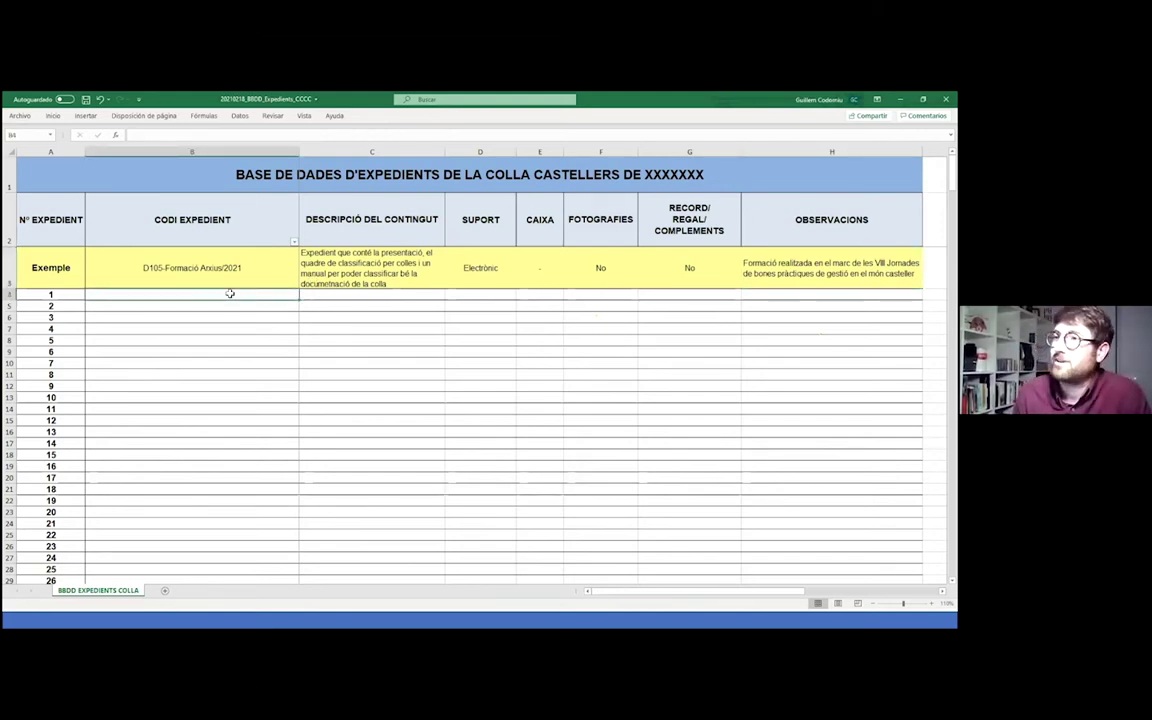
{"action": "type", "text": "1"}
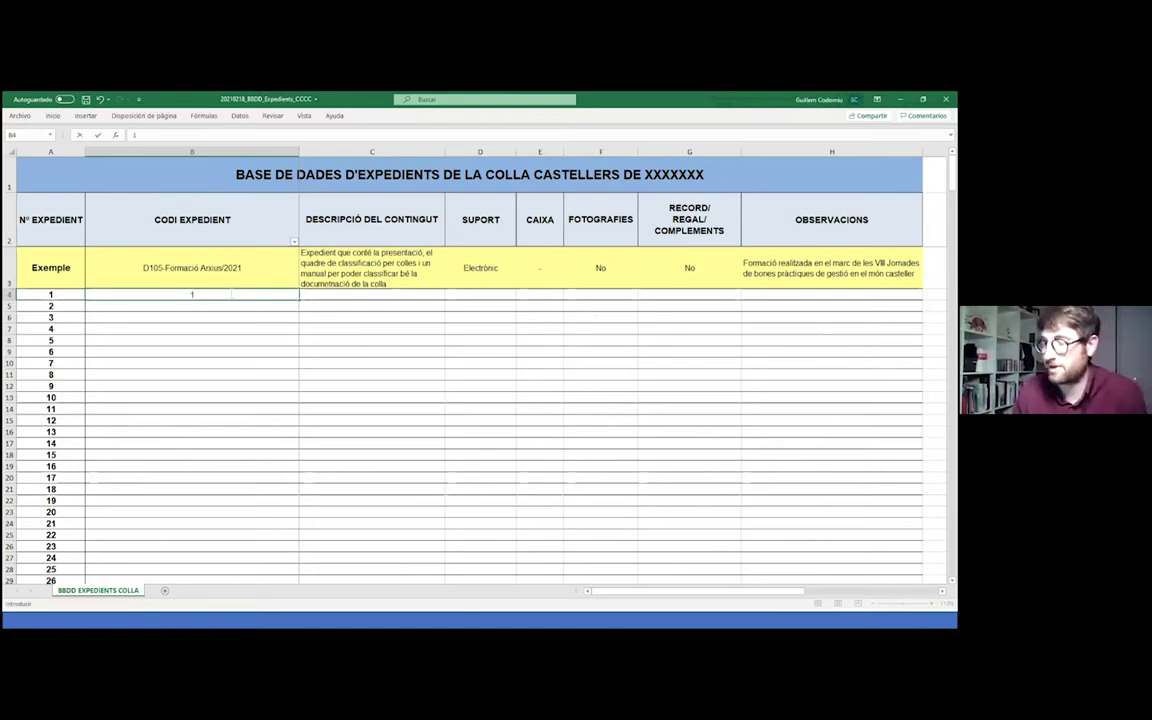
{"action": "key", "text": "Return"}
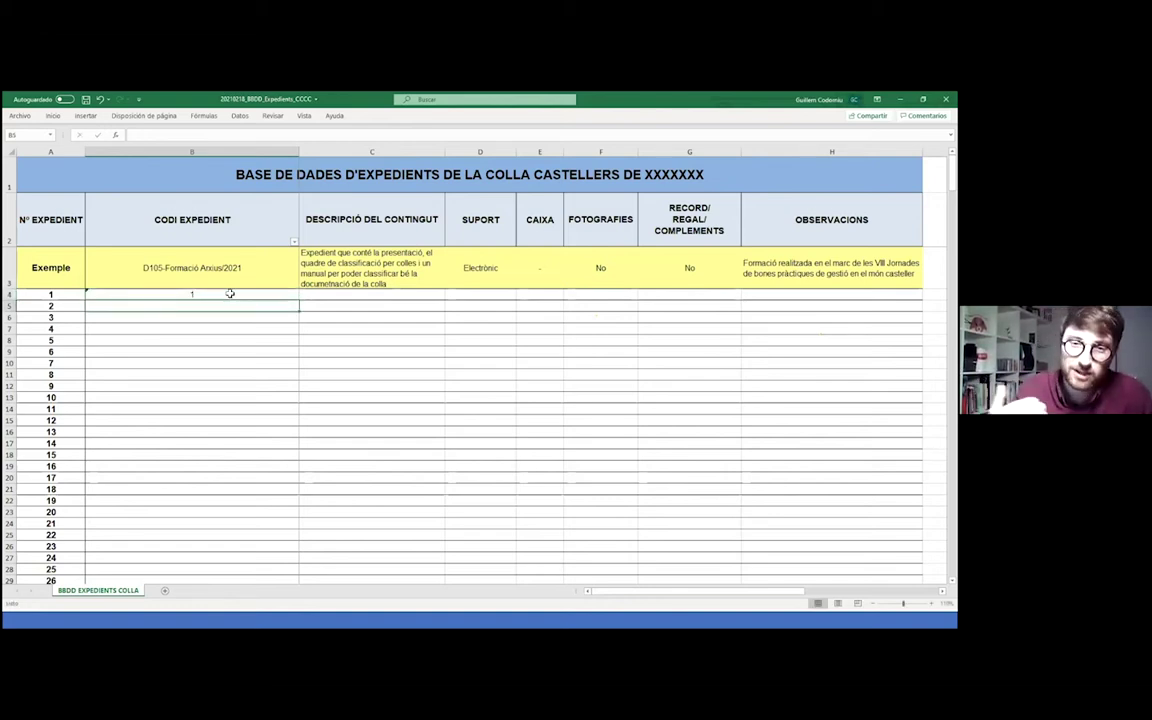
{"action": "type", "text": "2"}
{"action": "key", "text": "Return"}
{"action": "type", "text": "3"}
{"action": "key", "text": "Return"}
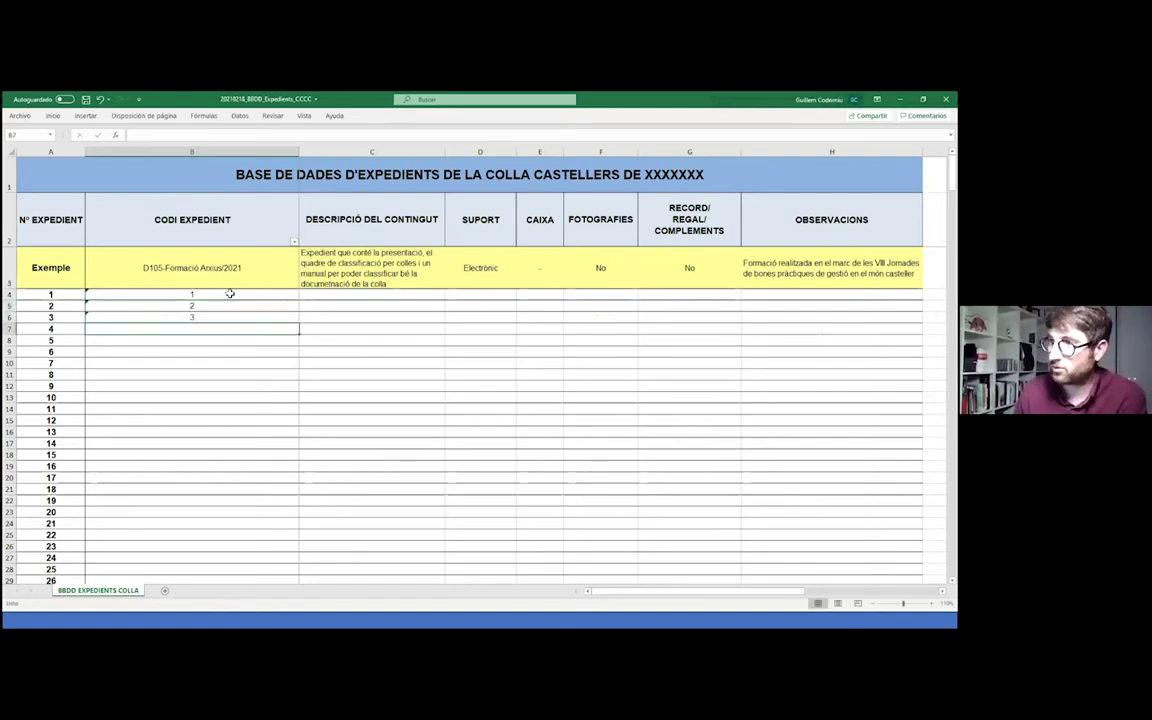
{"action": "type", "text": "4"}
{"action": "key", "text": "Return"}
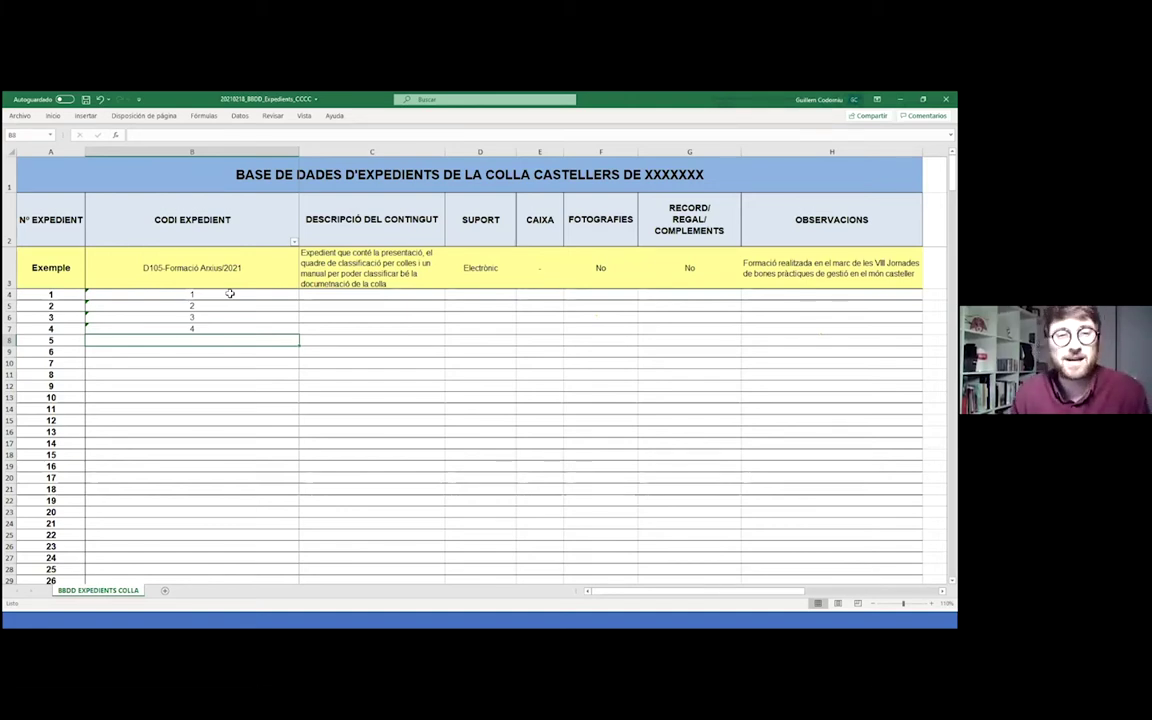
Try to enter the duplicate code 2 for record 5 in the CODI EXPEDIENT column, and discard the entry
{"action": "type", "text": "2"}
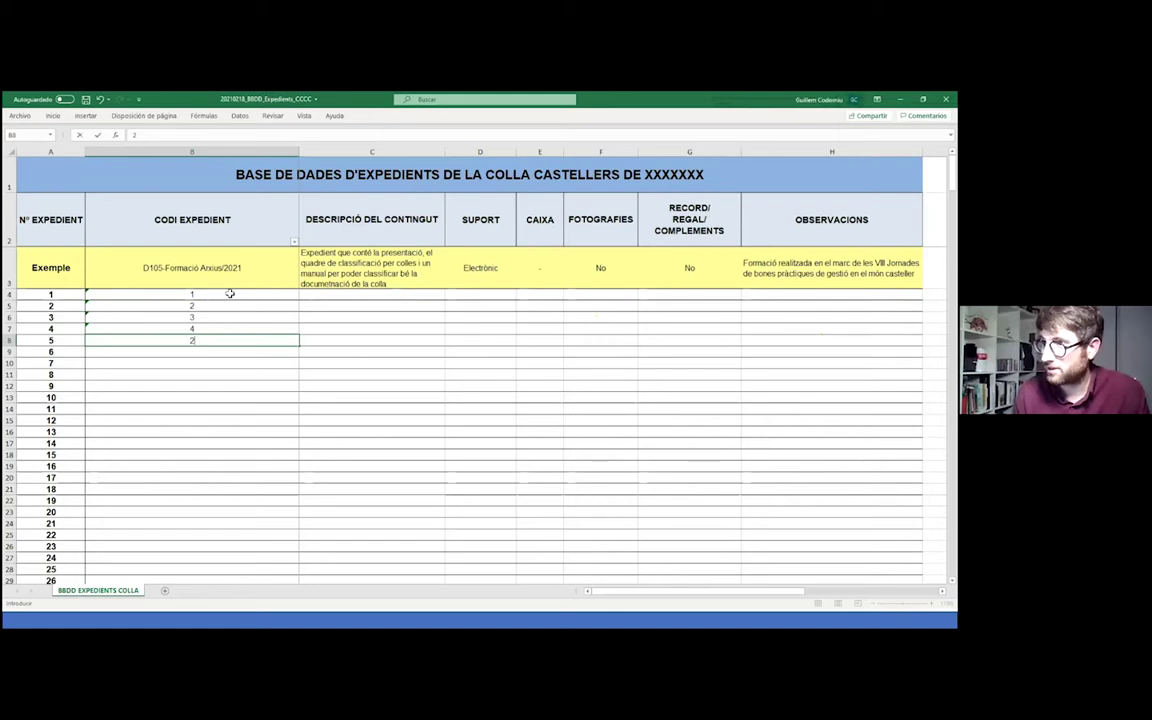
{"action": "key", "text": "Return"}
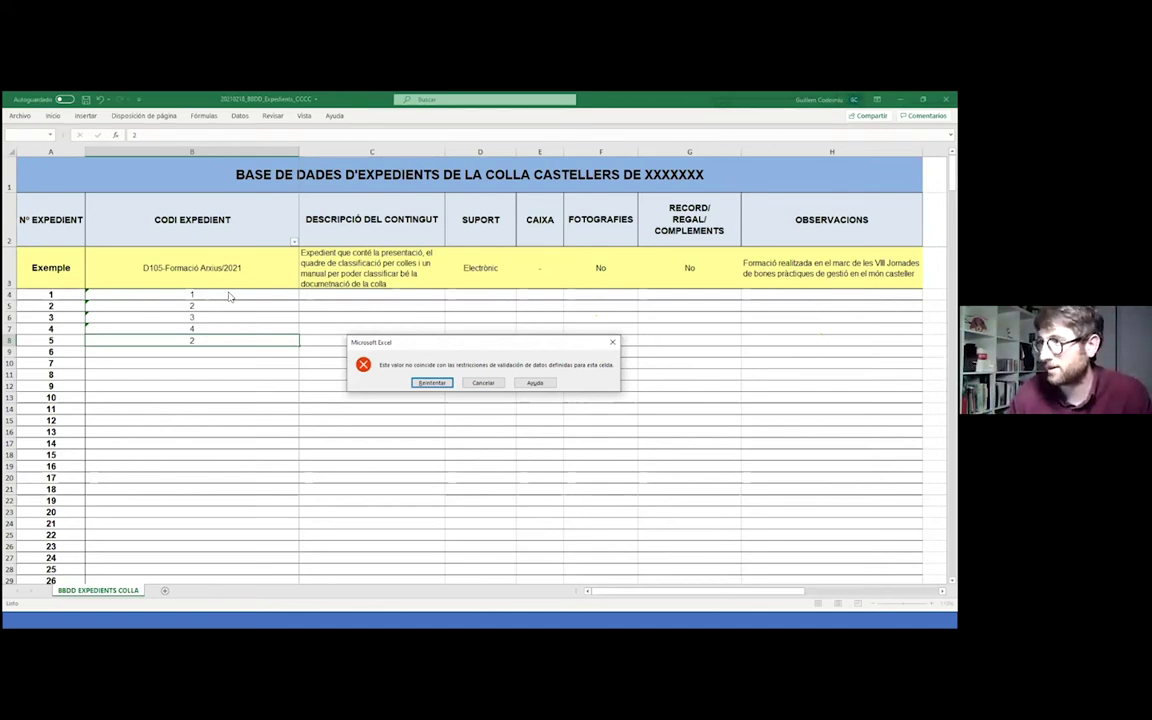
{"action": "left_click", "coordinate": [428, 383]}
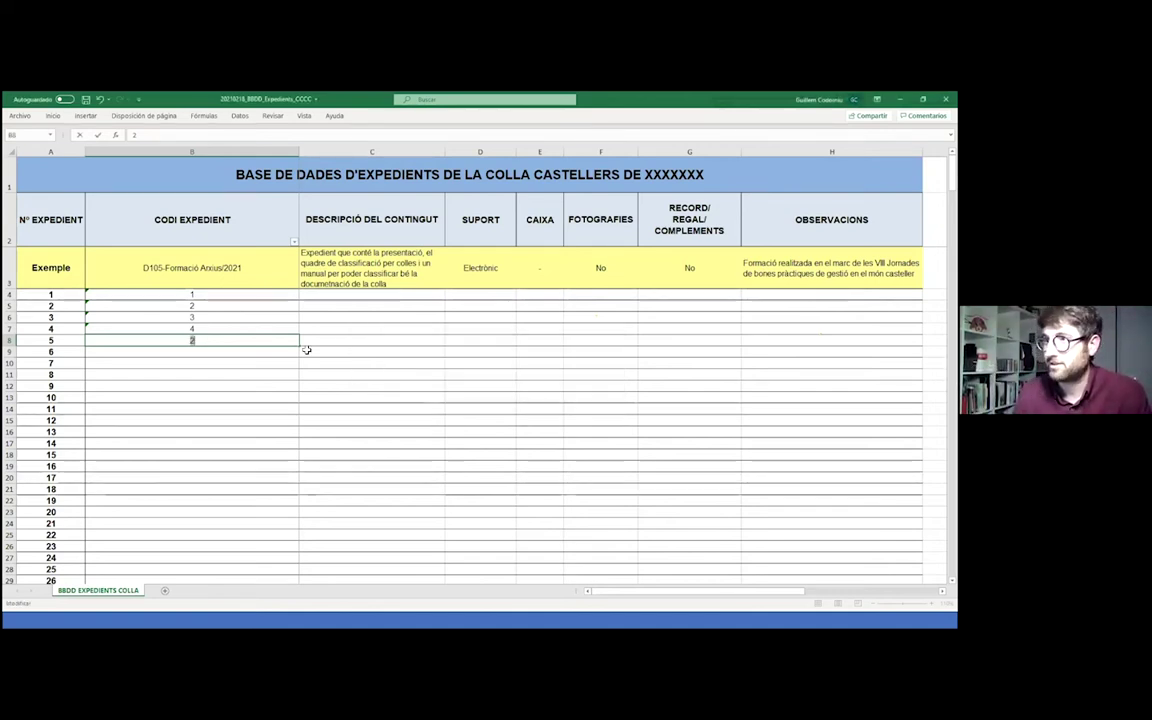
{"action": "key", "text": "BackSpace"}
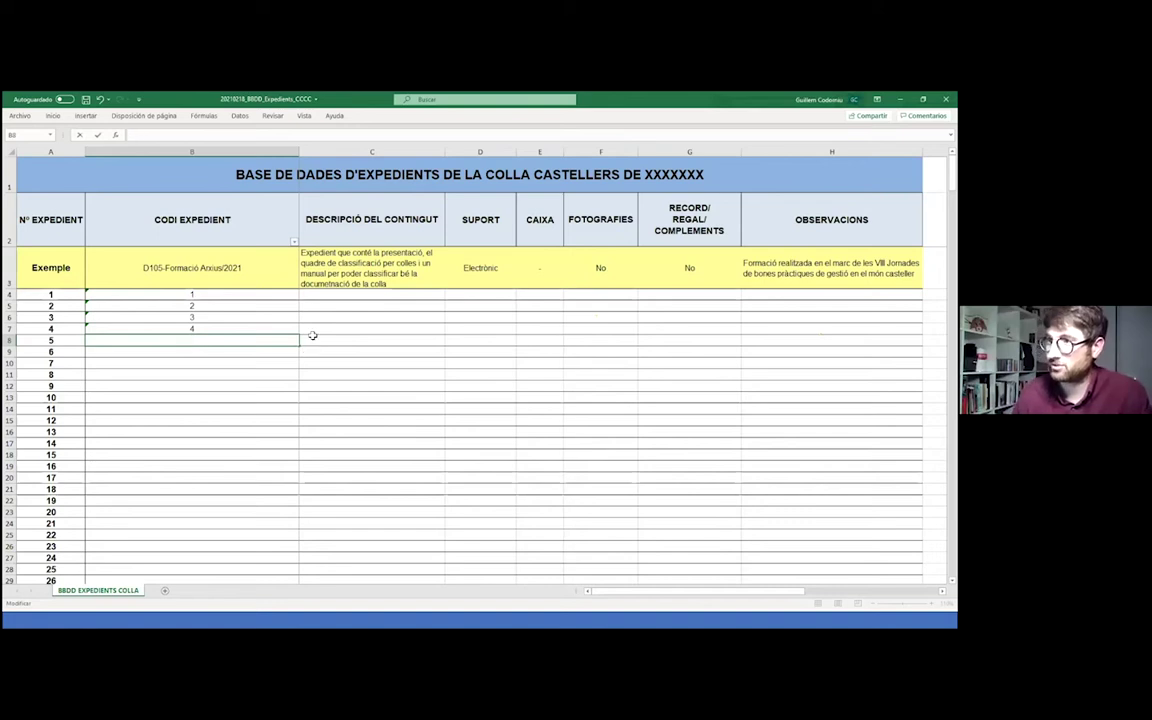
{"action": "left_click", "coordinate": [272, 397]}
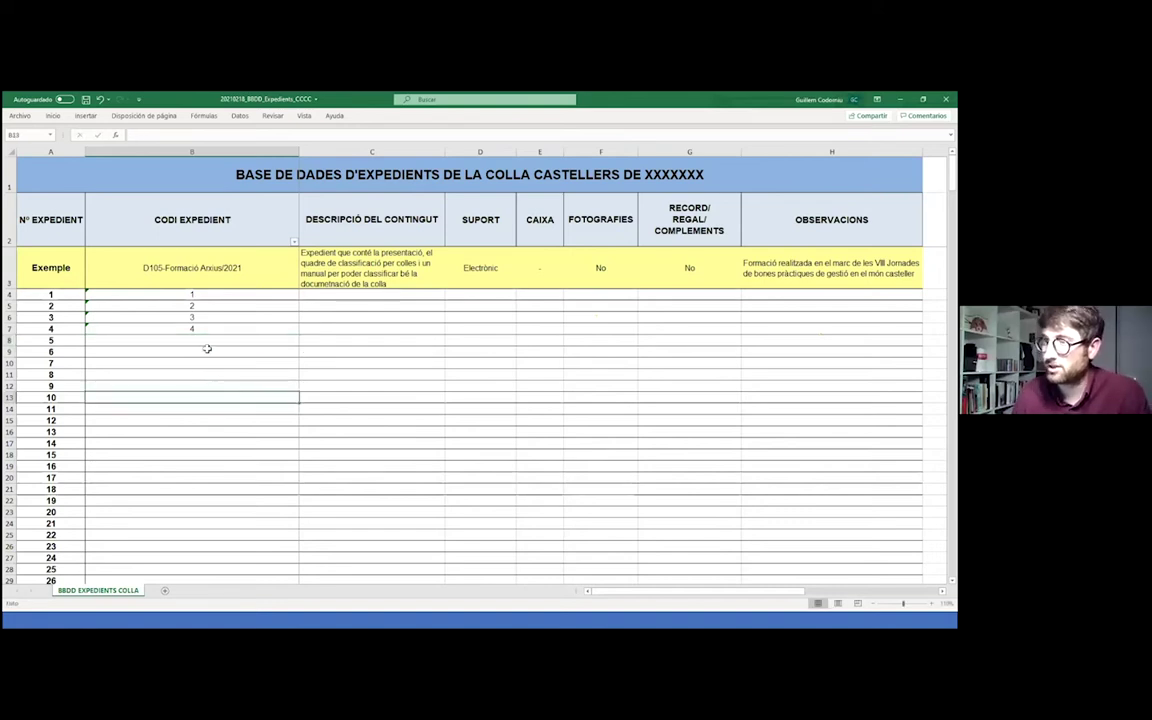
Check the filter values of the CODI EXPEDIENT column without filtering, and clear the test codes from records 1 to 4
{"action": "left_click", "coordinate": [294, 241]}
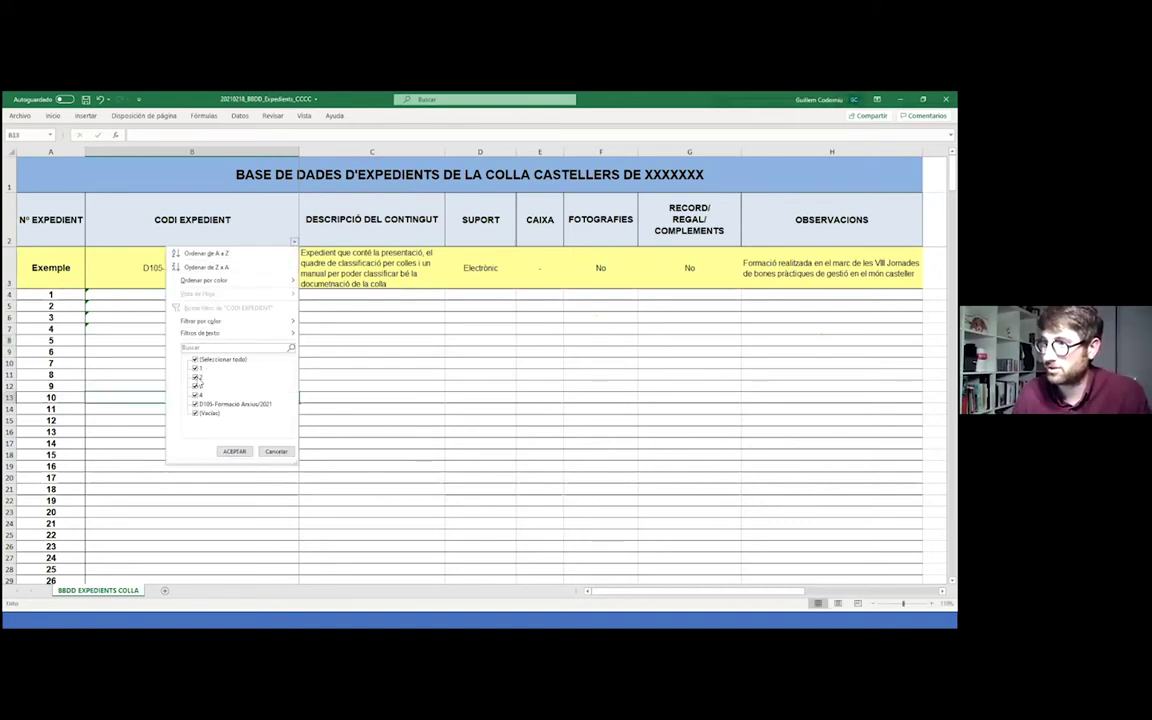
{"action": "left_click", "coordinate": [276, 451]}
{"action": "left_click_drag", "start_coordinate": [226, 296], "coordinate": [221, 334]}
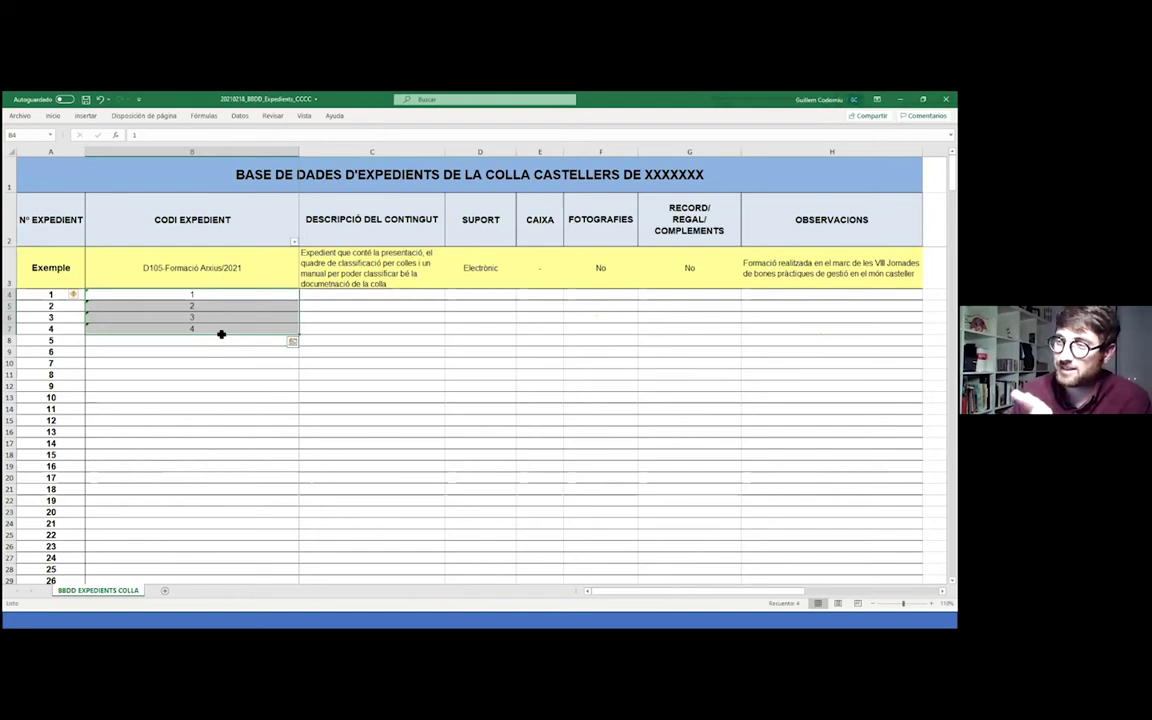
{"action": "key", "text": "Delete"}
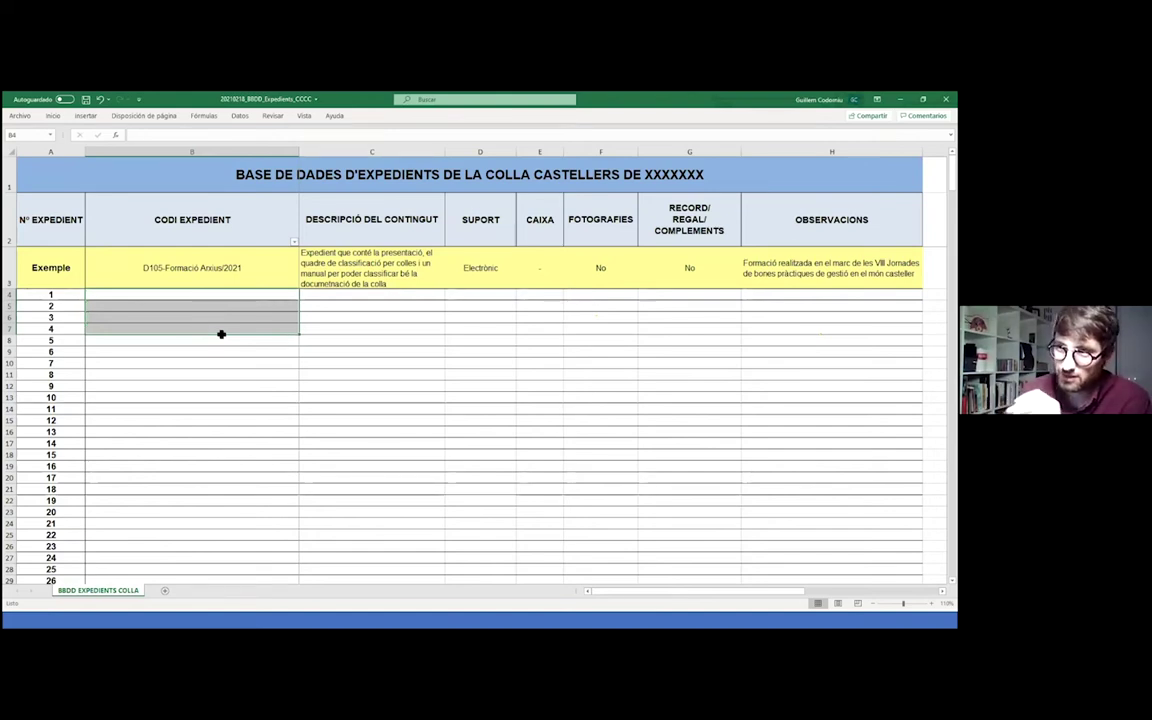
{"action": "key", "text": "ctrl+Home"}
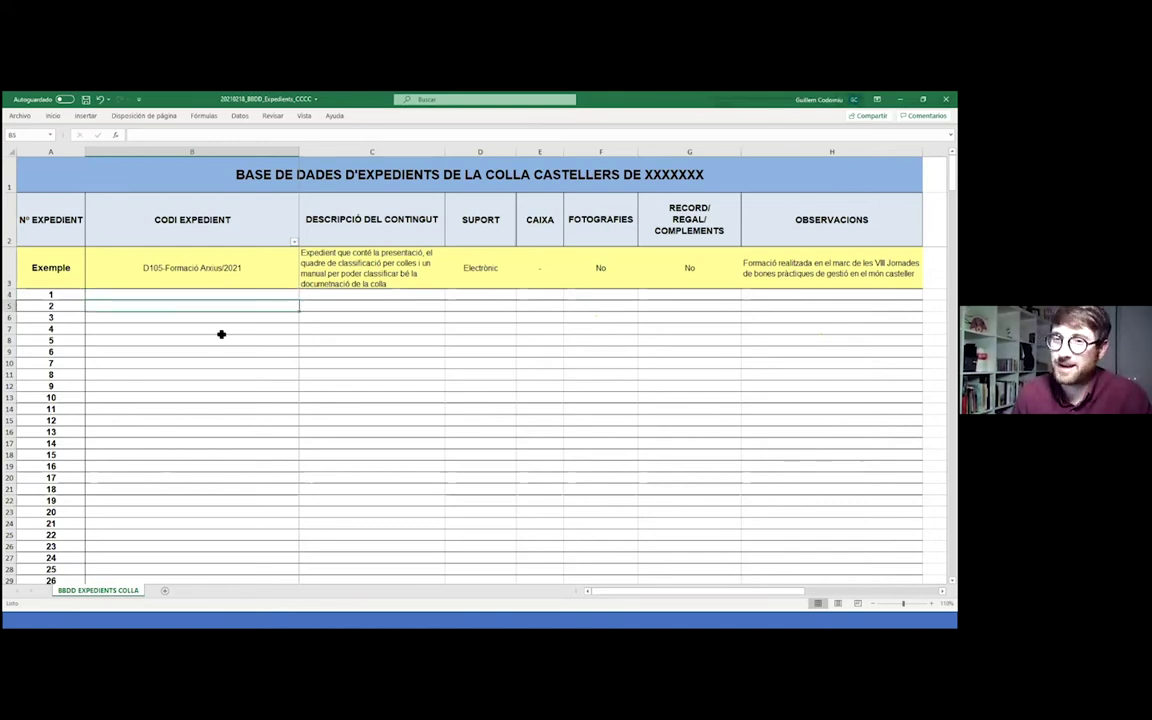
{"action": "left_click", "coordinate": [221, 332]}
{"action": "key", "text": "Down"}
{"action": "key", "text": "Down"}
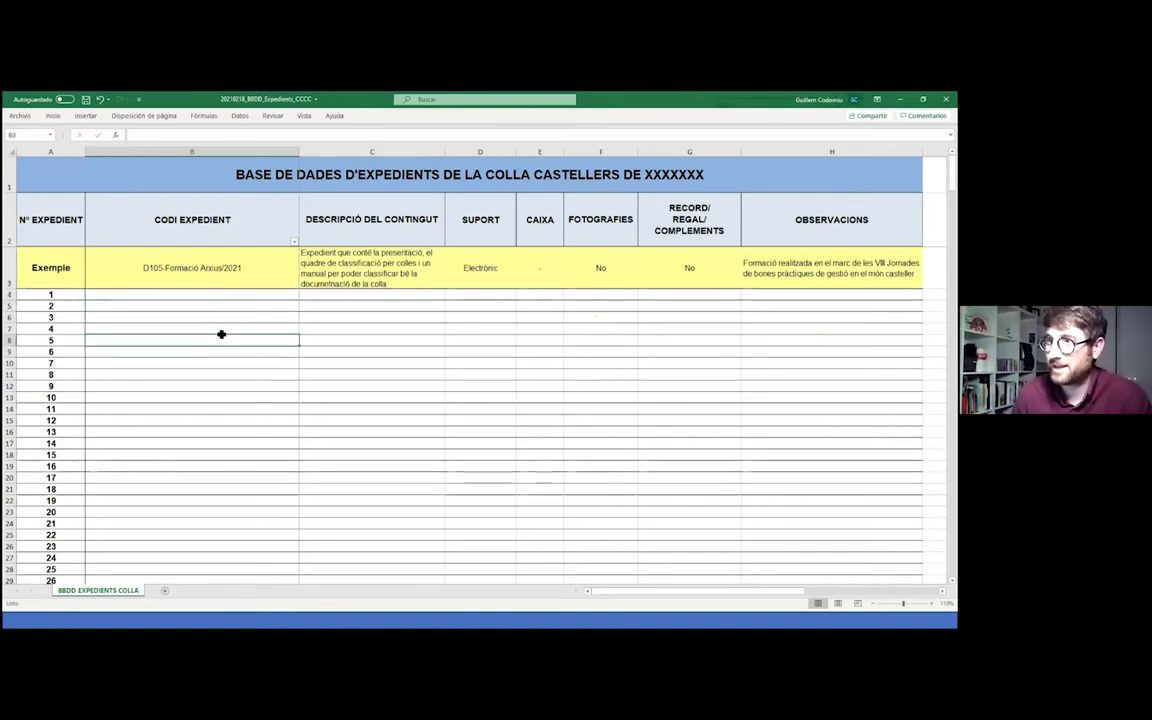
{"action": "key", "text": "Up"}
{"action": "key", "text": "Up"}
{"action": "key", "text": "Up"}
{"action": "key", "text": "Up"}
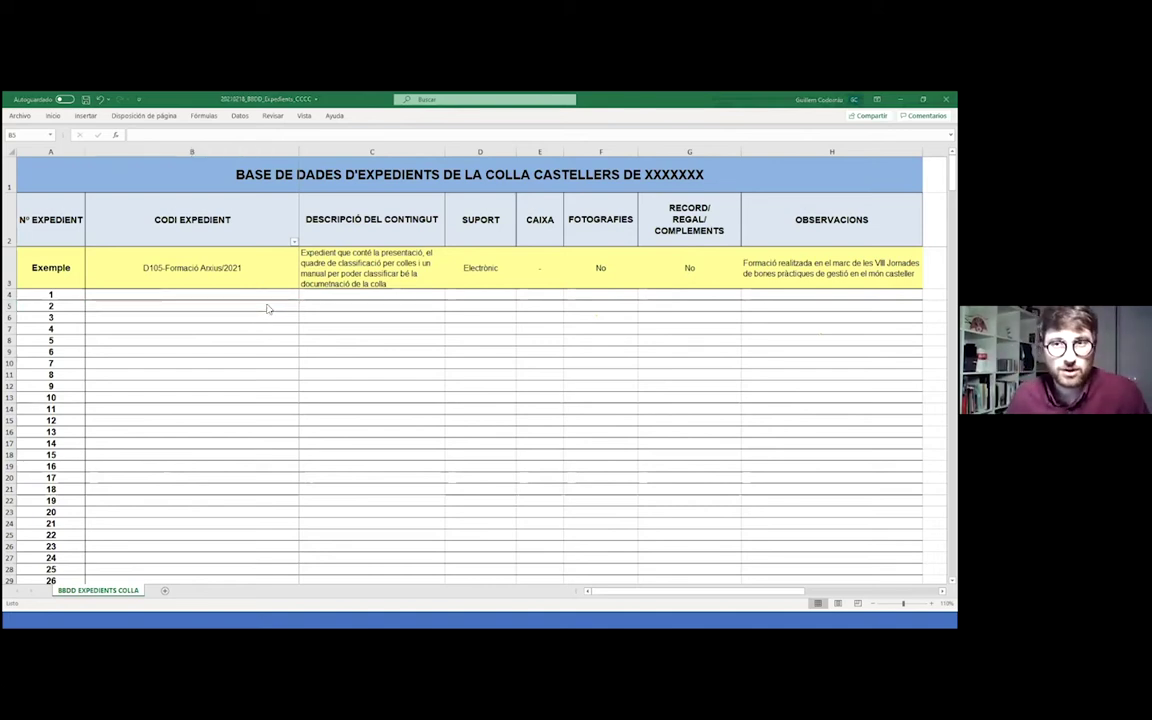
Switch to the slide show and advance two slides to "Processos i instruments tècnics. Documentació en paper"
{"action": "key", "text": "alt+Tab"}
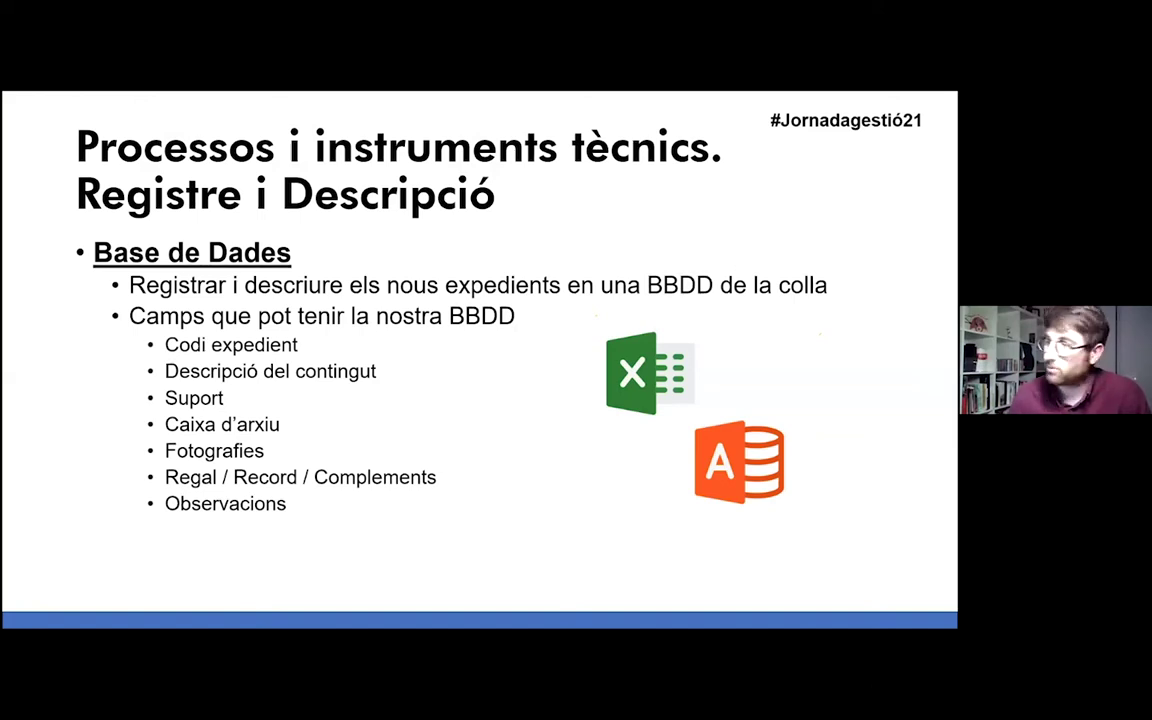
{"action": "key", "text": "Right"}
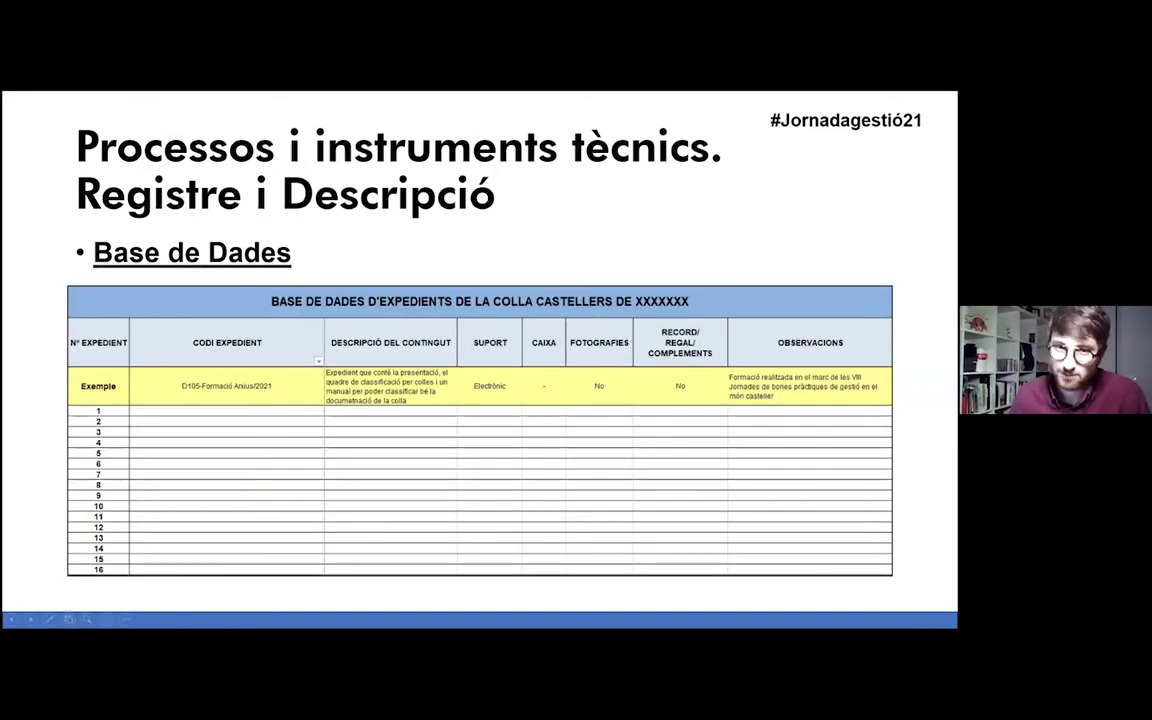
{"action": "key", "text": "Right"}
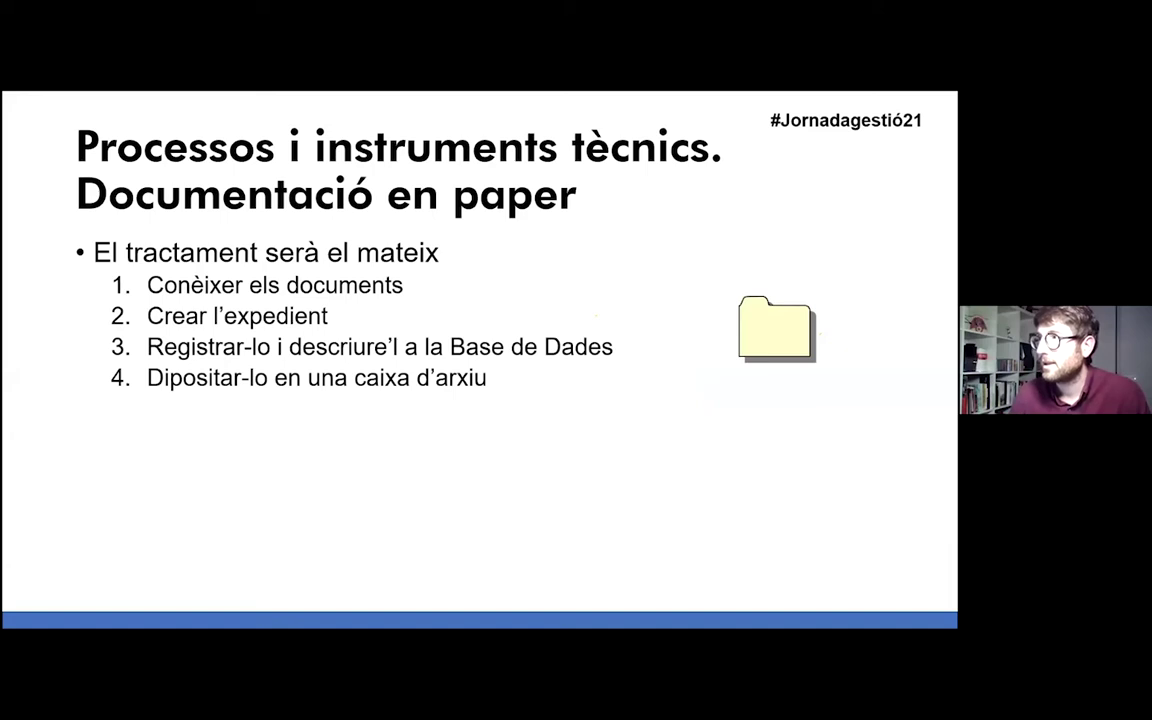